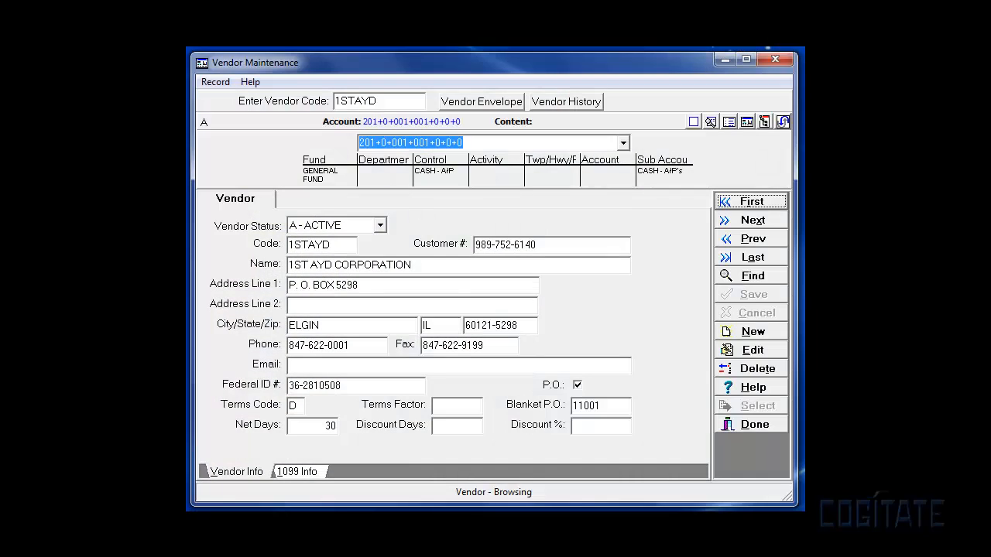
Step: Start a new vendor record with the code MATINC and enter the vendor's customer number
click(733, 333)
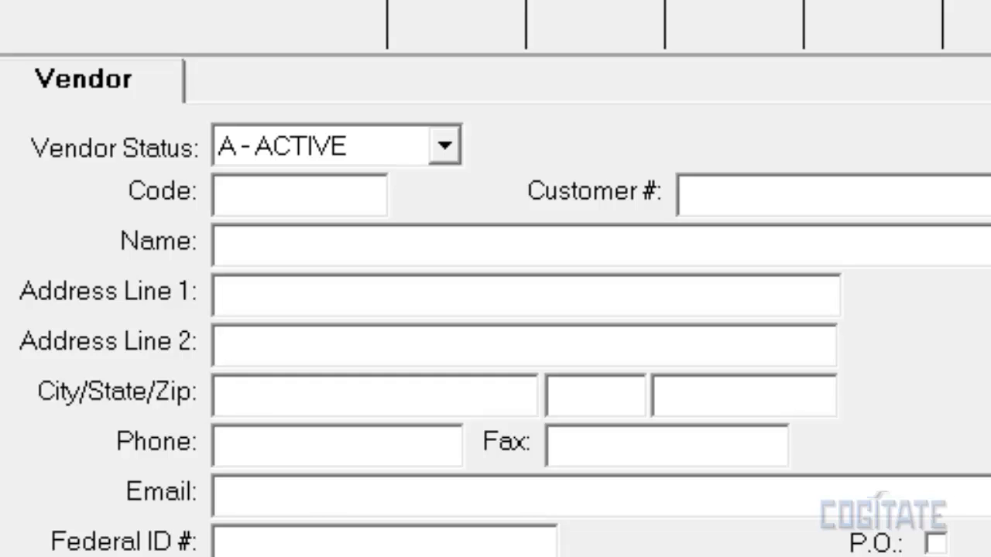
click(256, 194)
text(MATIN)
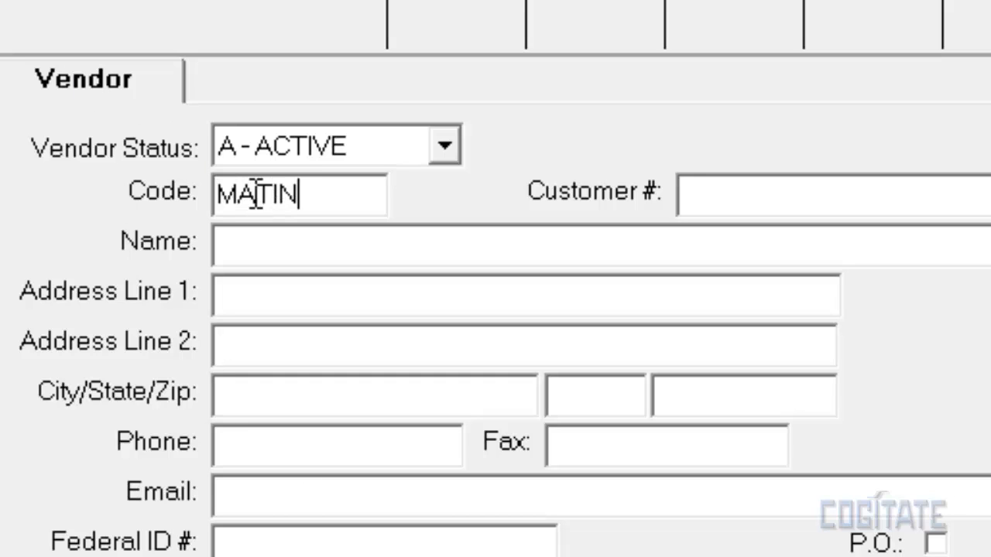
text(C)
key(Tab)
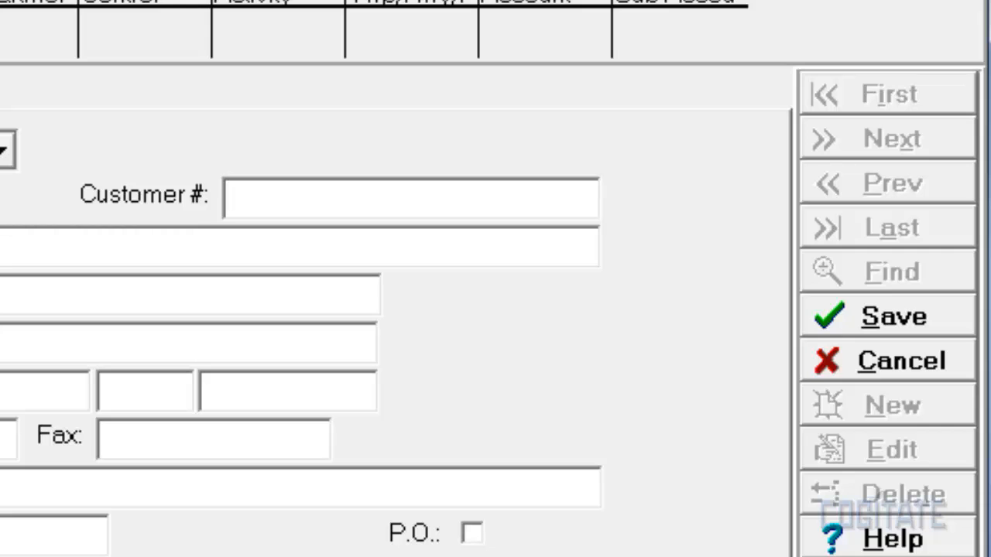
text(1234)
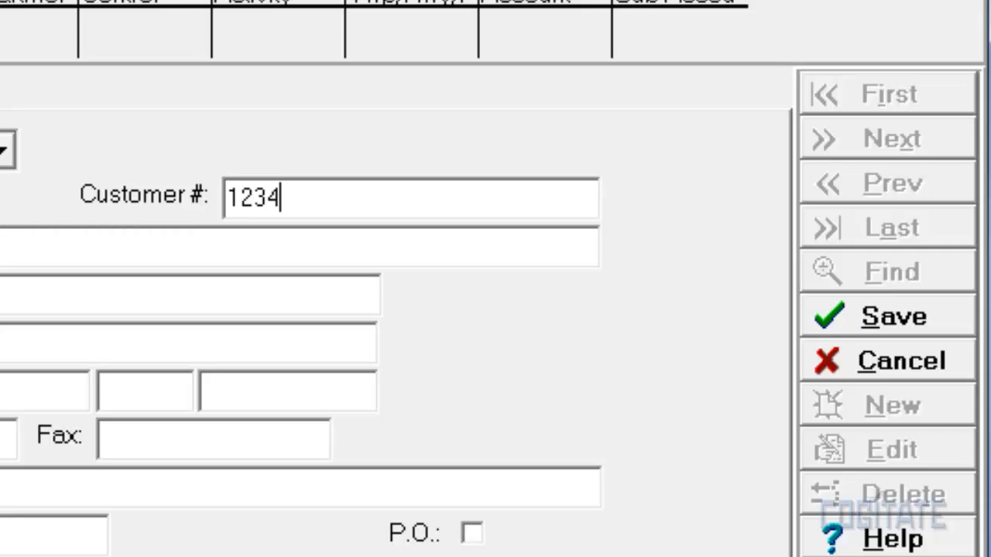
key(Tab)
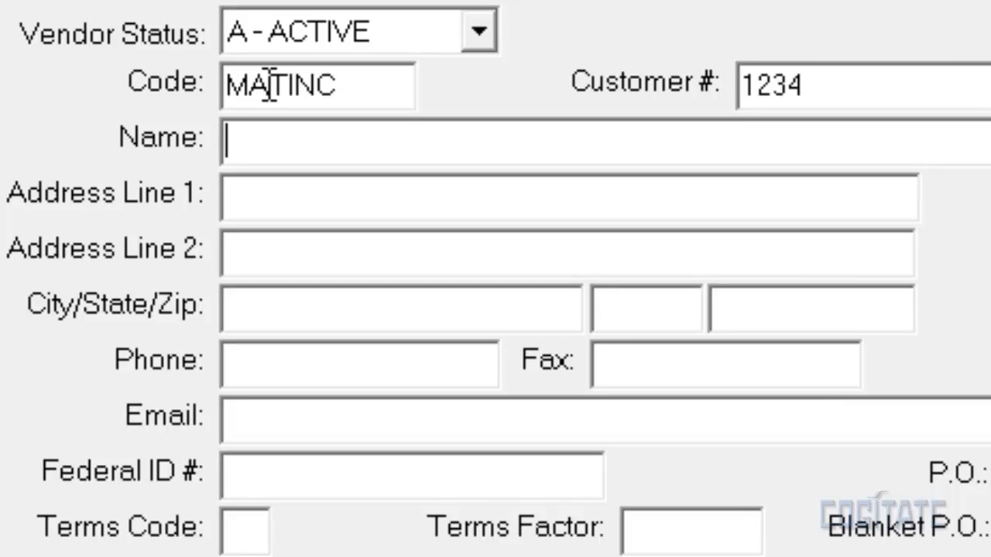
Step: Enter MATERIALS INCORPORATED as the vendor name
text(MA)
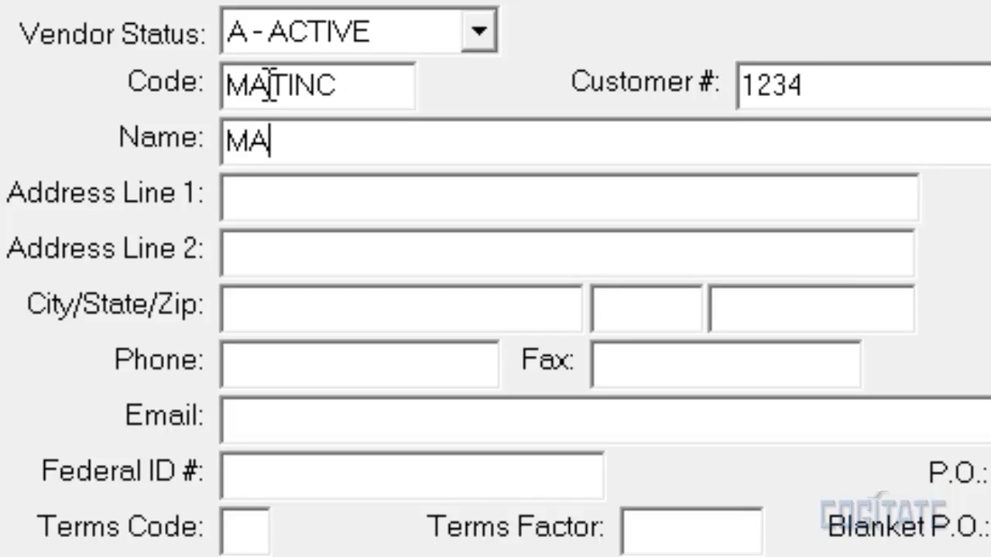
text(TERIAL)
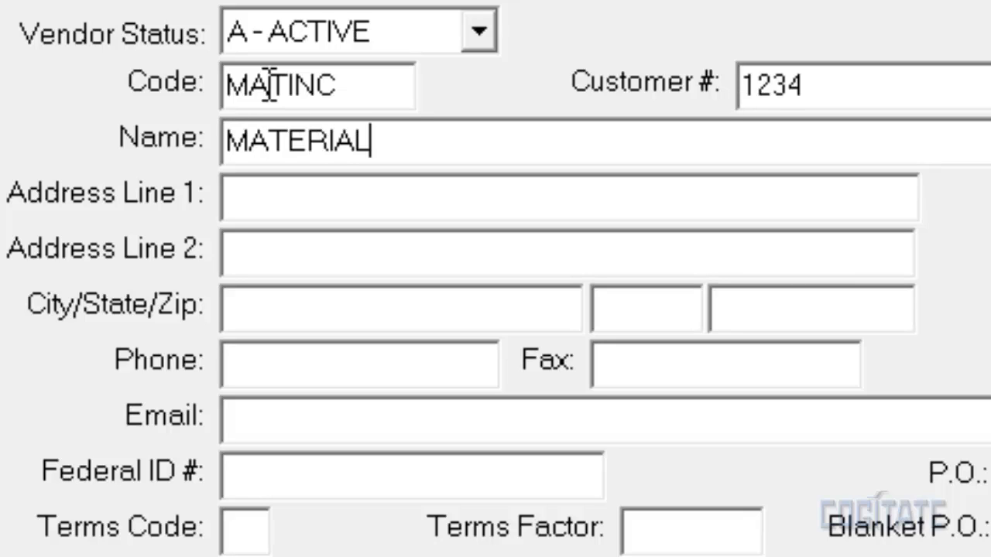
text(S INCORPOR)
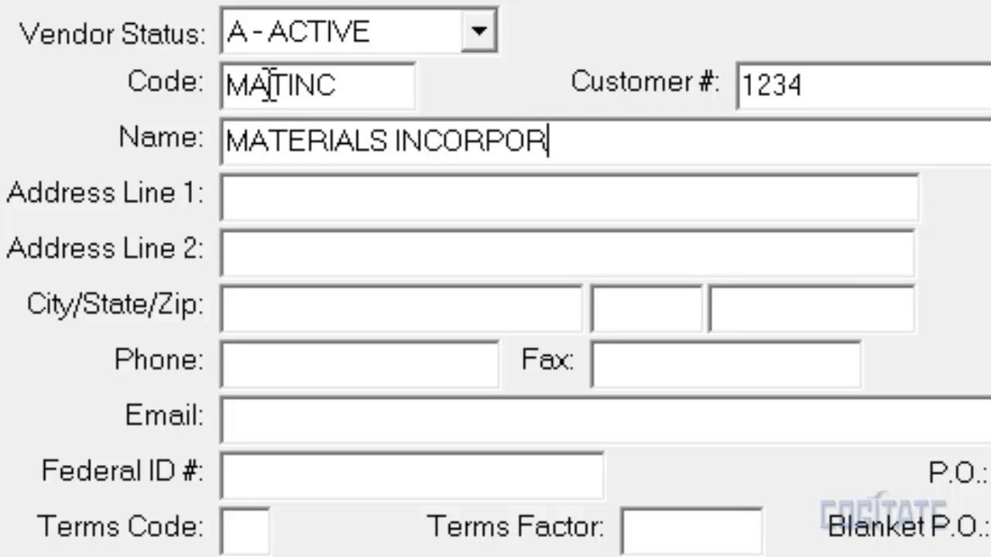
text(ATED)
key(Tab)
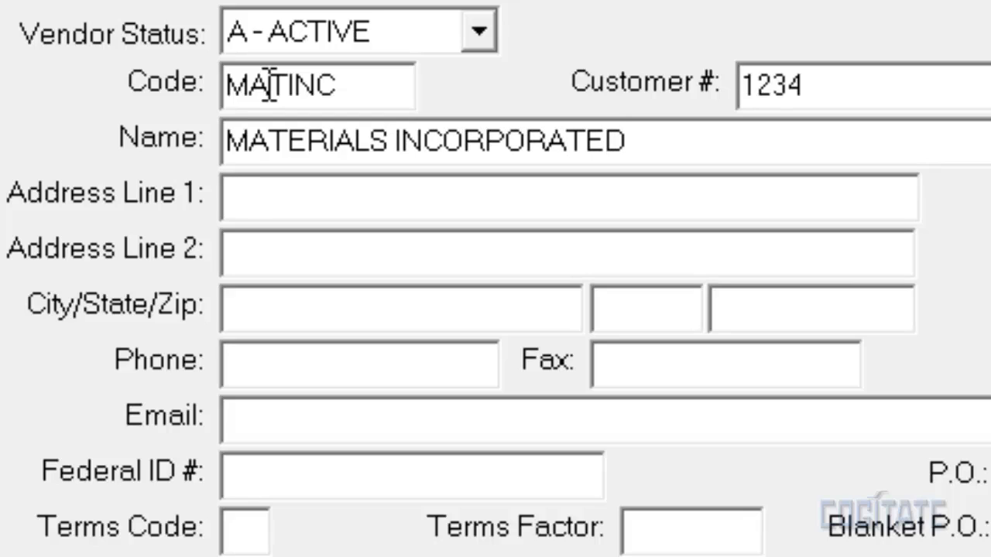
Step: Fill in the vendor's street address on the first address line and leave the second line blank
text(12345)
key(BackSpace)
text(STE)
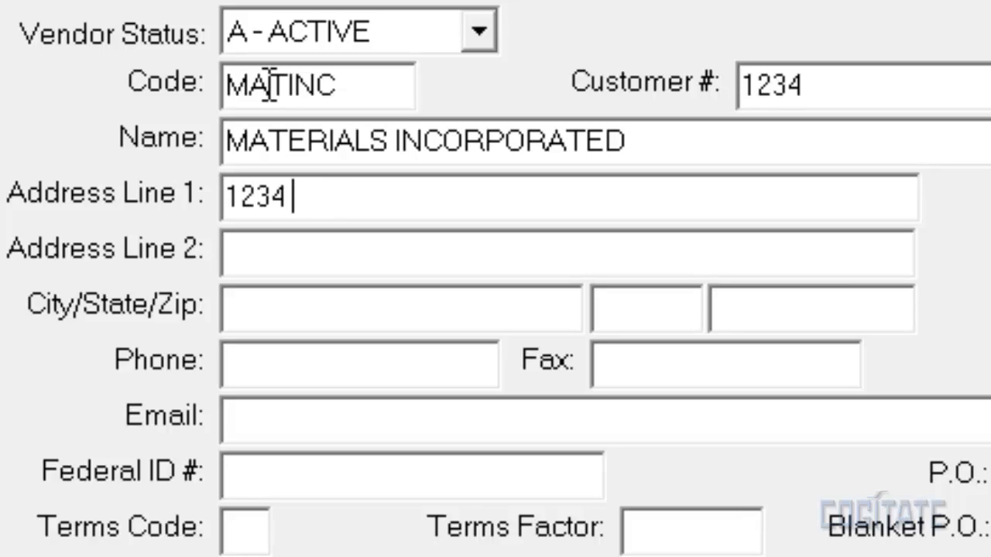
text(EL WAY)
key(Tab)
key(Tab)
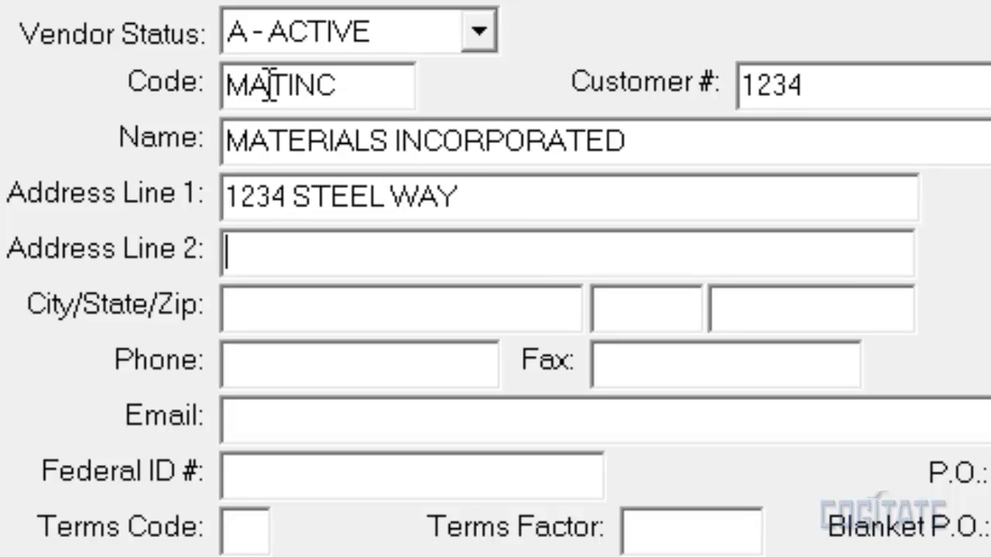
Step: Fill in the city, state and ZIP code of the vendor's address
text(YOUR TOWN)
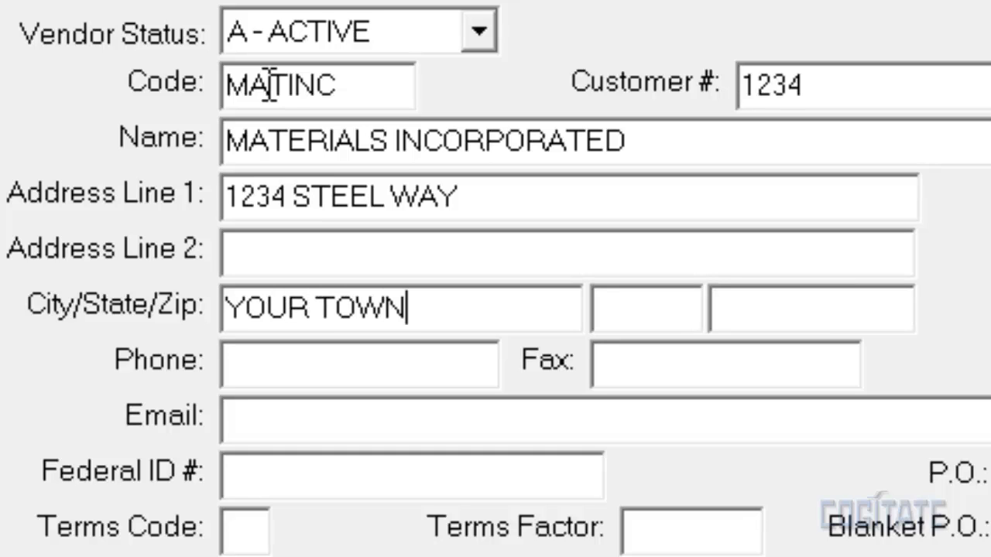
key(Tab)
text(MI)
key(Tab)
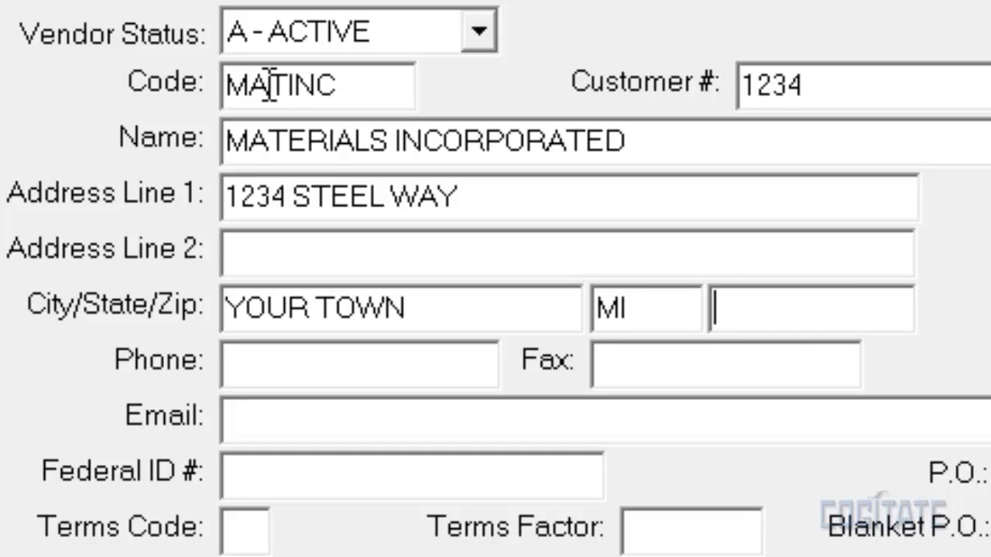
text(40404)
key(Tab)
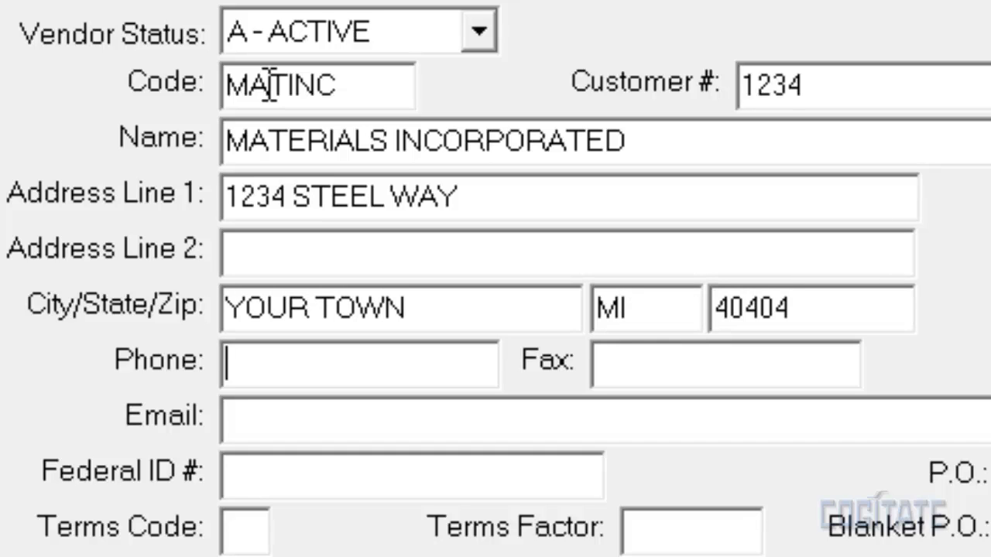
Step: Enter the vendor's phone number and fax number
text(989-)
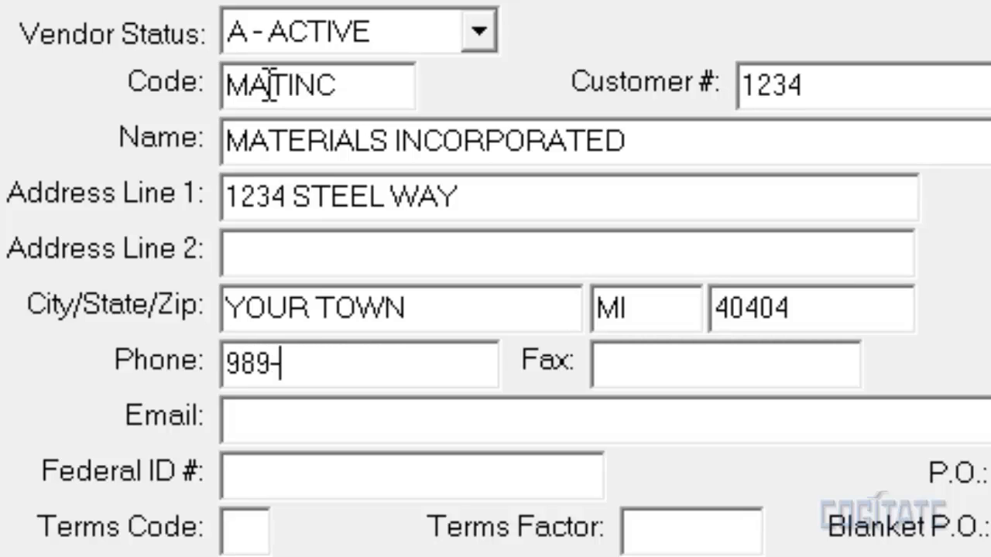
text(123-345)
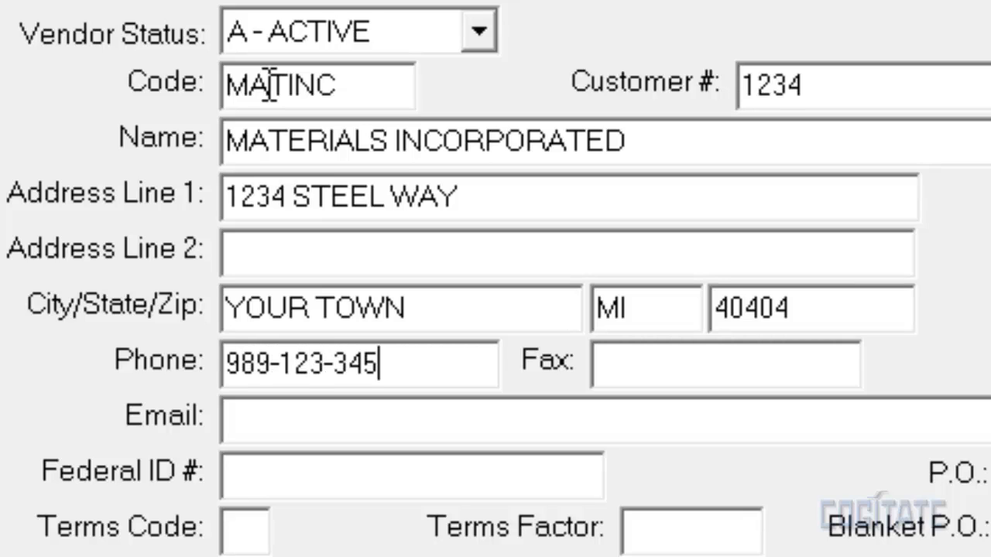
text(6)
key(Tab)
text(98)
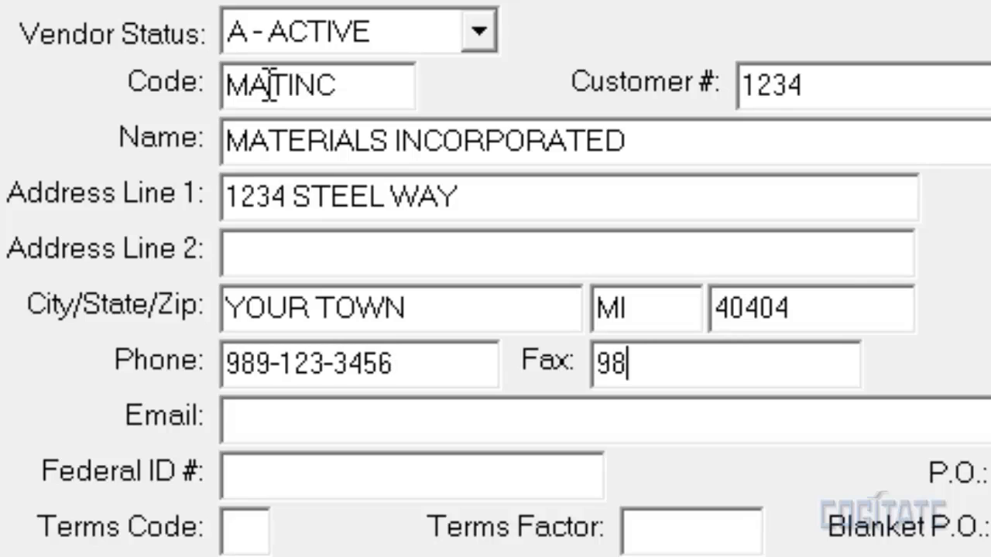
text(9-123)
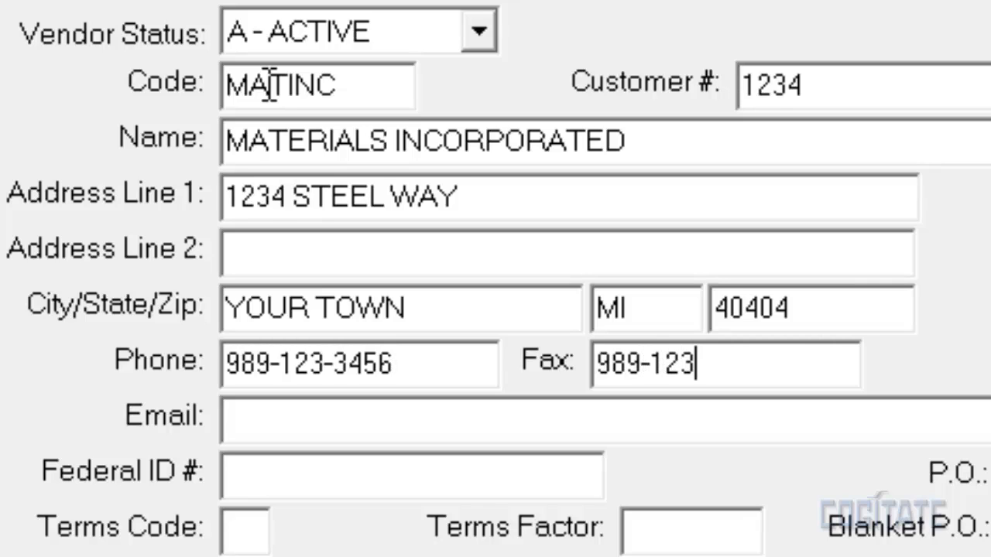
text(-7654)
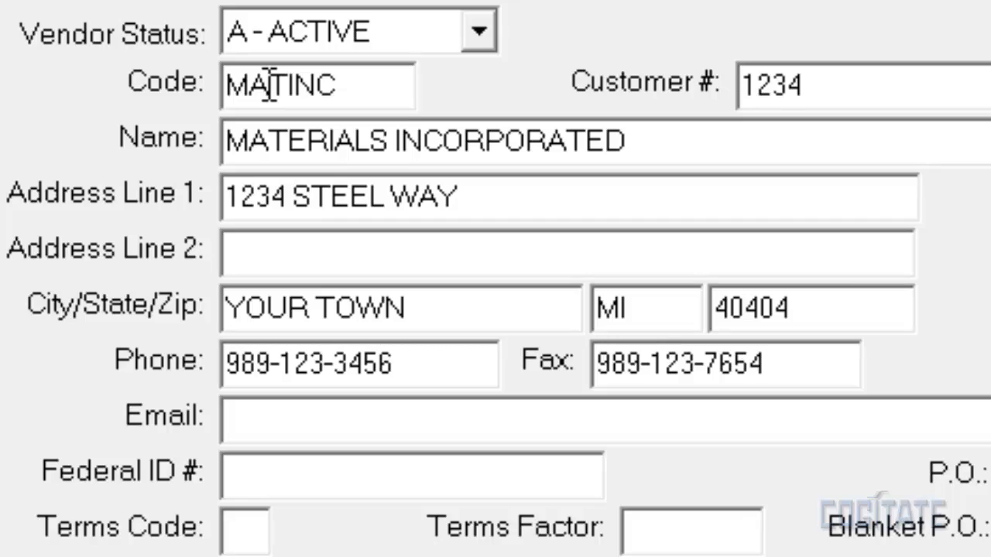
Step: Leave the email blank and enter the vendor's federal ID number
key(Tab)
key(Tab)
text(38-)
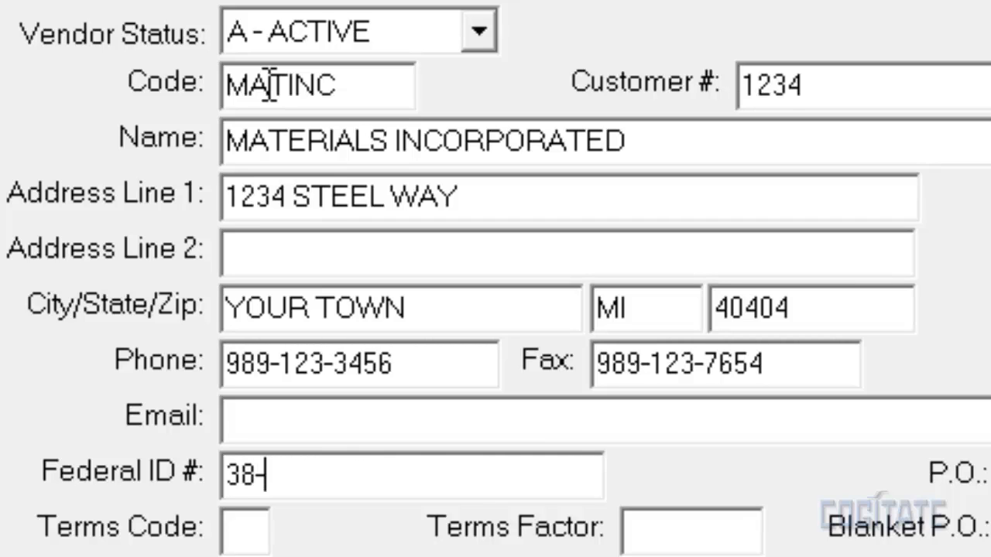
text(12345)
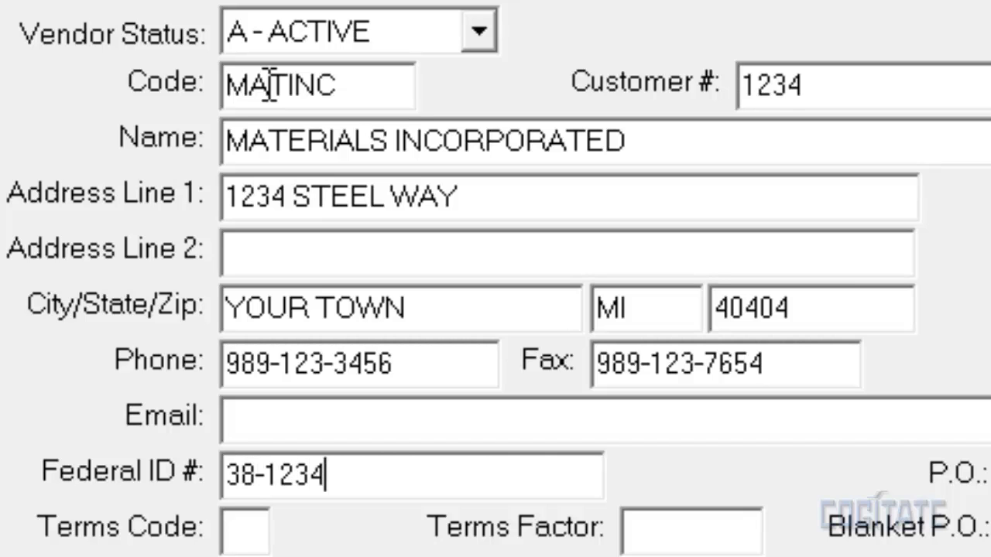
text(56)
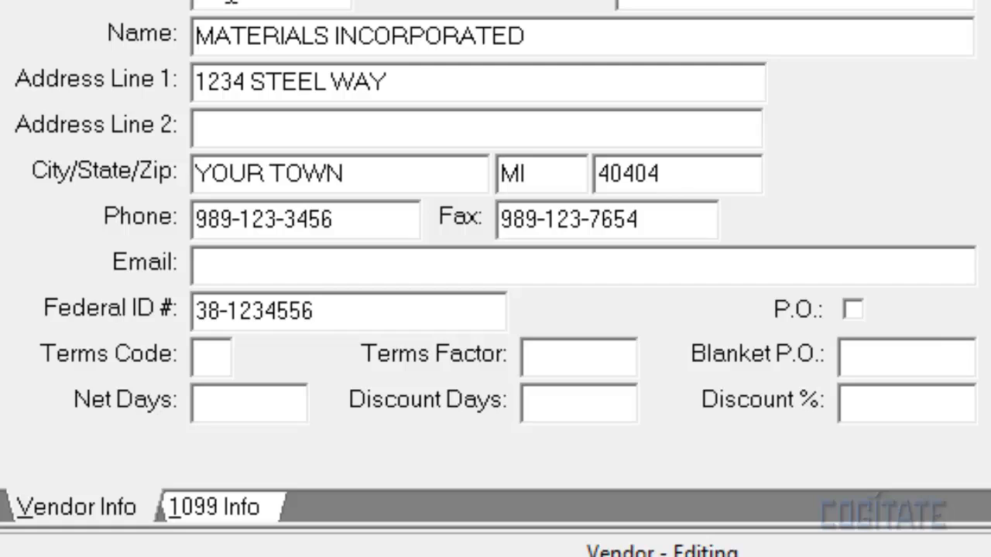
Step: Set the payment terms to terms code D, 30 net days, 10 discount days and a 2% discount
key(Tab)
text(D)
key(Tab)
key(Tab)
key(Tab)
text(30)
key(Tab)
text(10)
key(Tab)
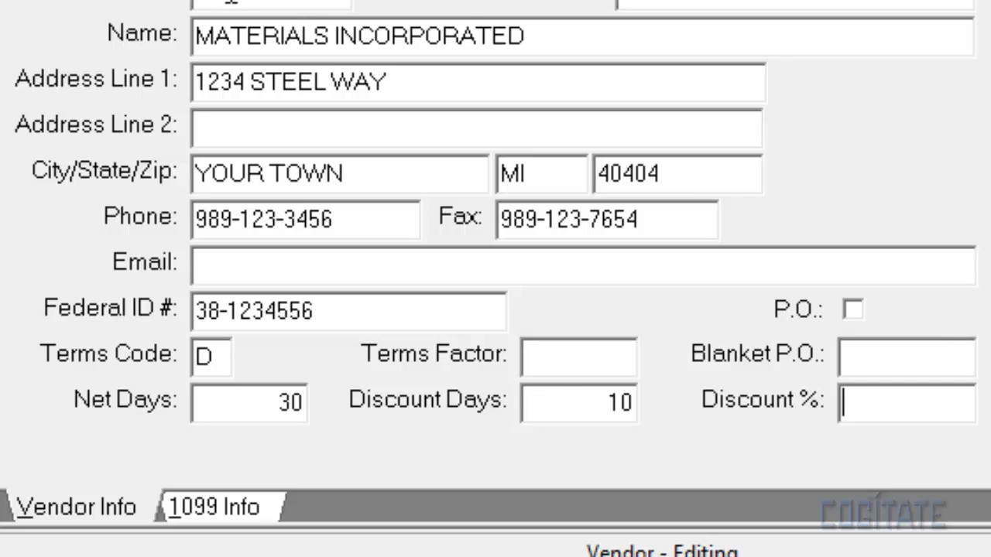
text(2)
Step: Enable the P.O. option for the vendor and enter the blanket P.O. number
click(851, 309)
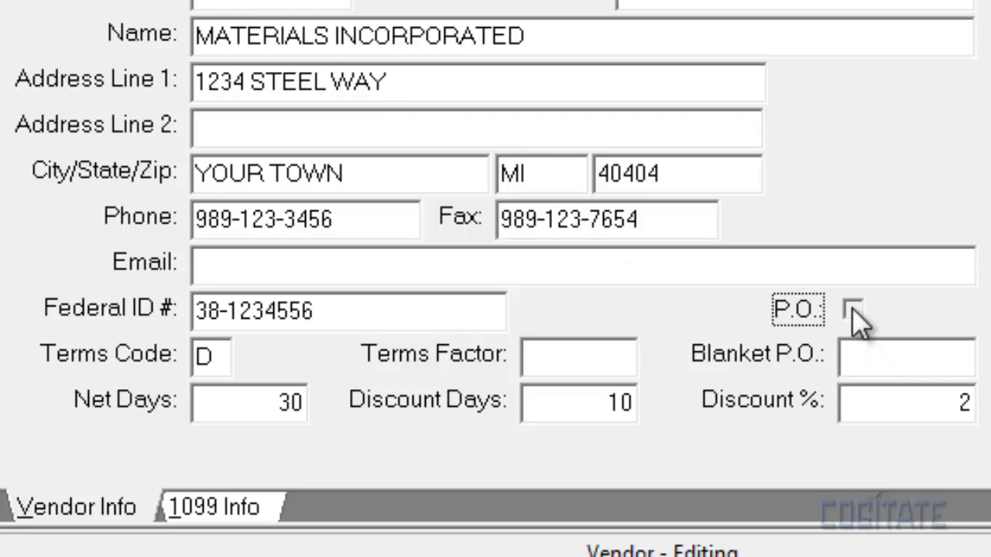
click(871, 355)
text(1234)
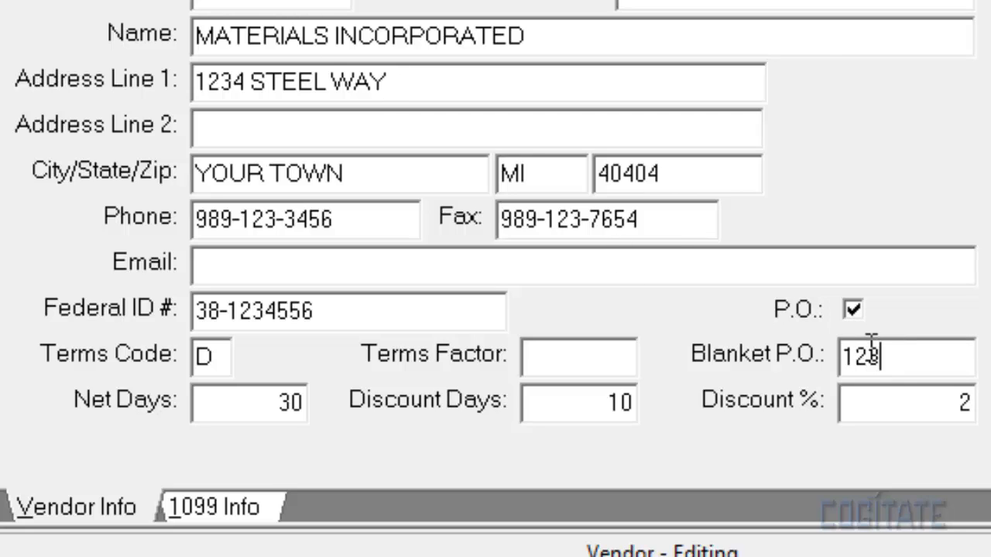
text(56)
Step: Flag the vendor for 1099 reporting in the 1099 information and save the new vendor record
click(231, 511)
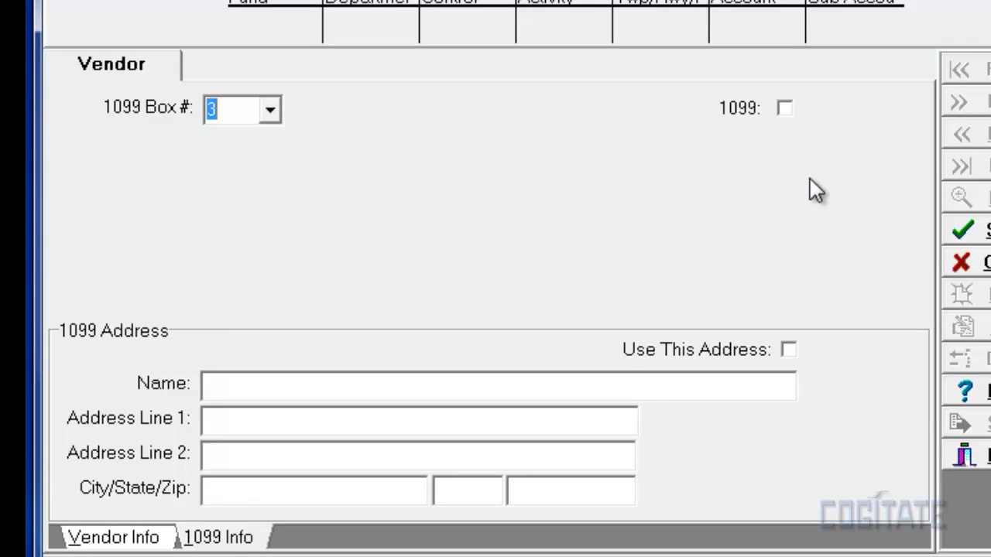
click(784, 109)
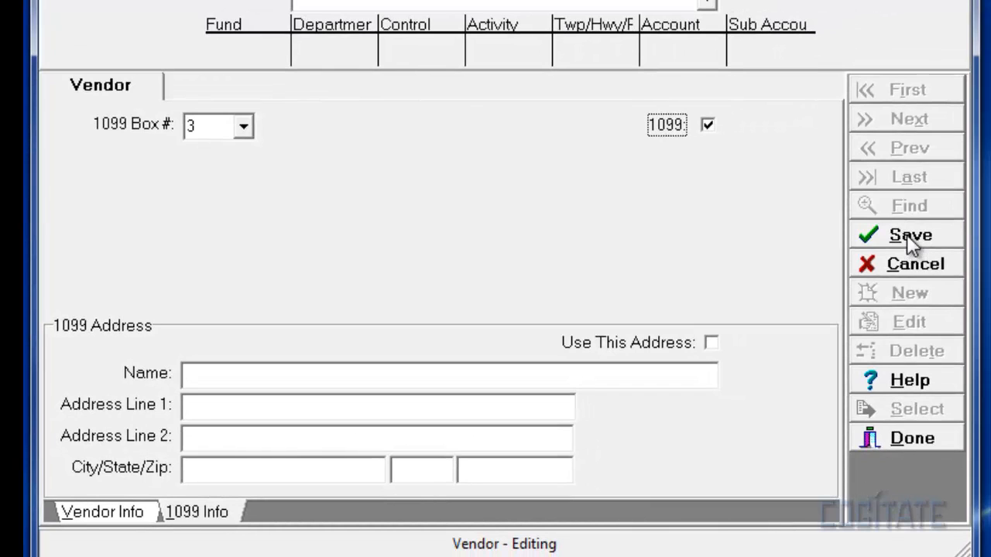
click(906, 234)
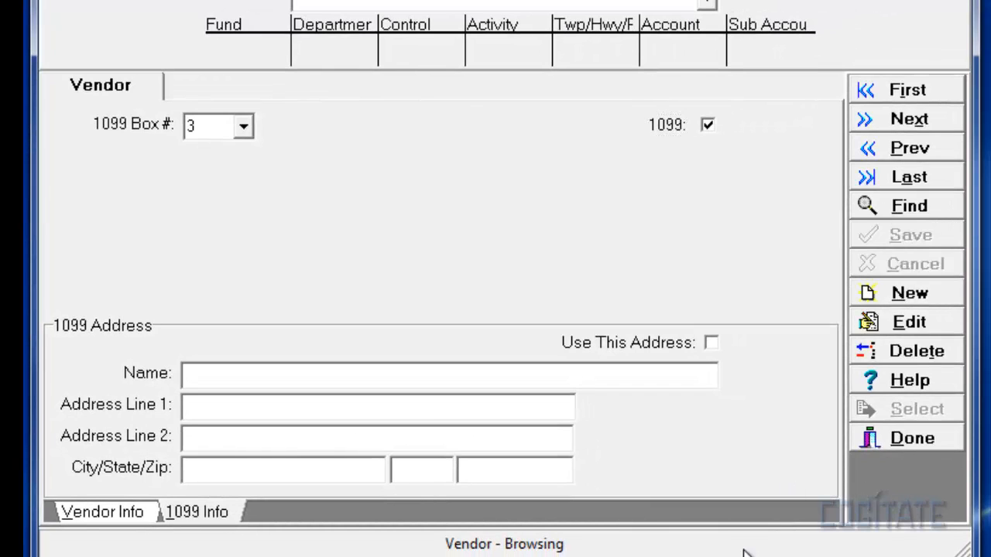